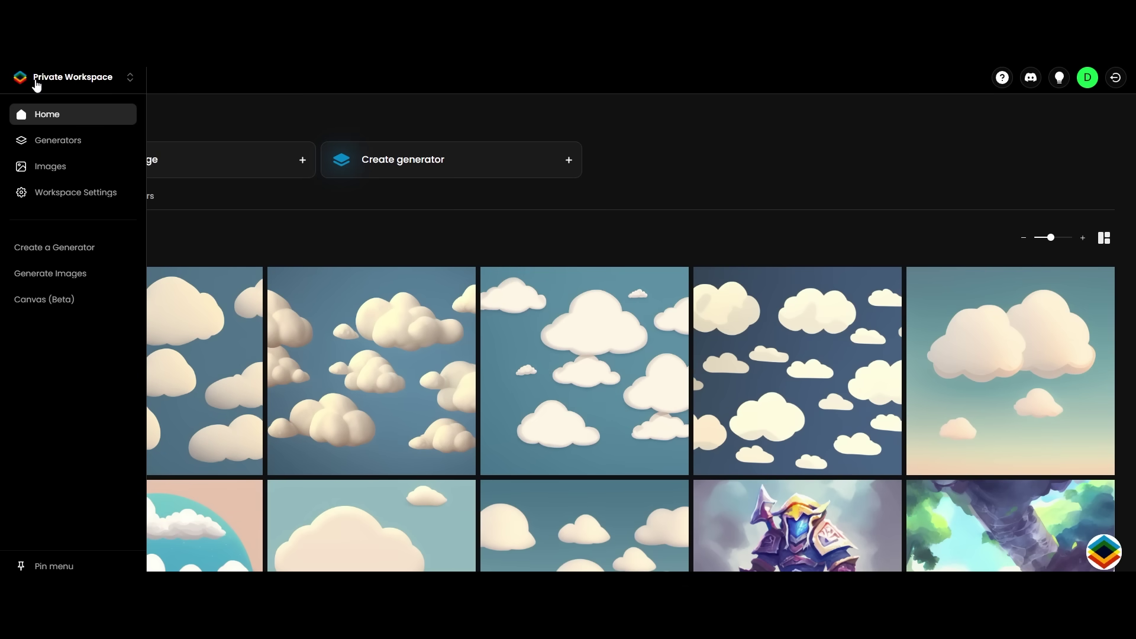
- Open the workspace list and stay in the Private Workspace
left_click(37, 86)
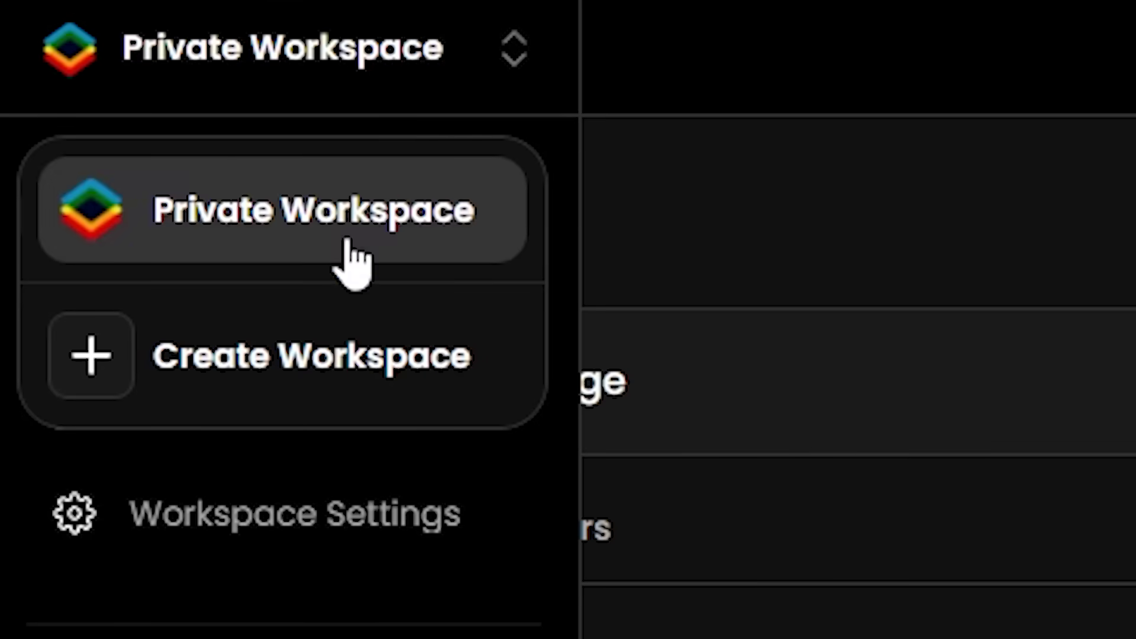
left_click(78, 154)
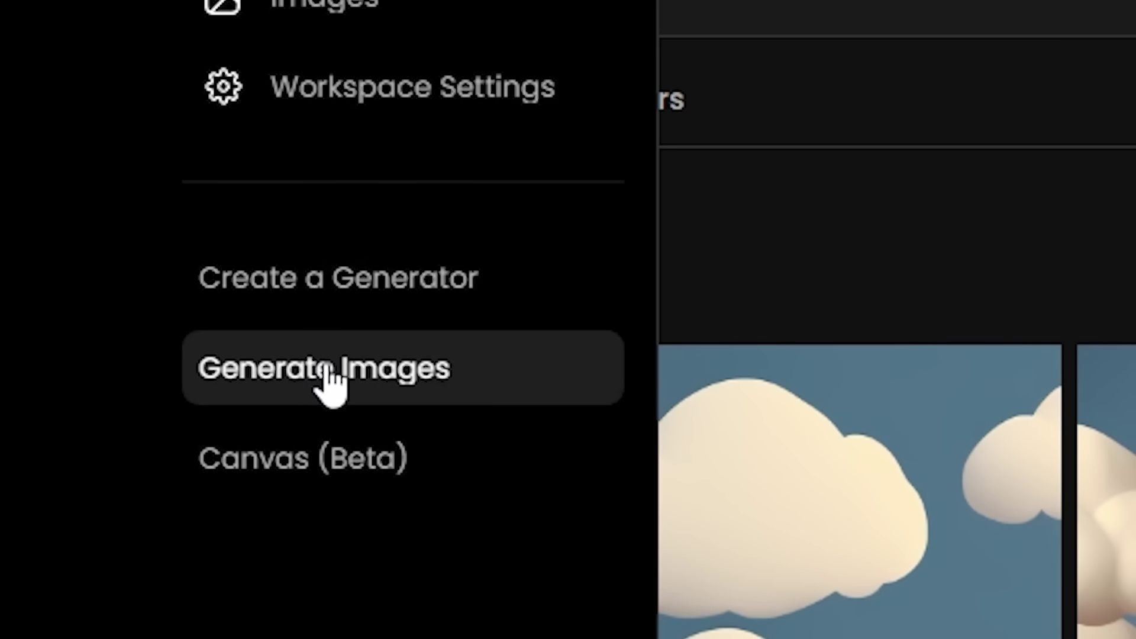
- Browse the Public Generators grid to choose the Asset Diffusion (Beta) generator
left_click(328, 375)
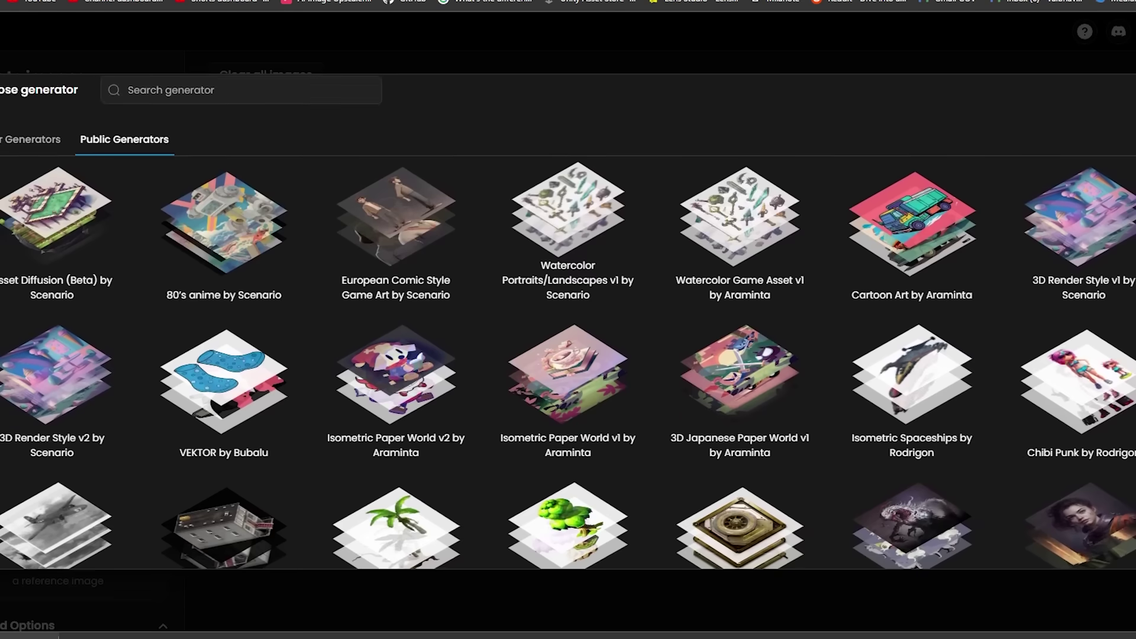
scroll(568, 321, "down", 1)
scroll(567, 322, "down", 1)
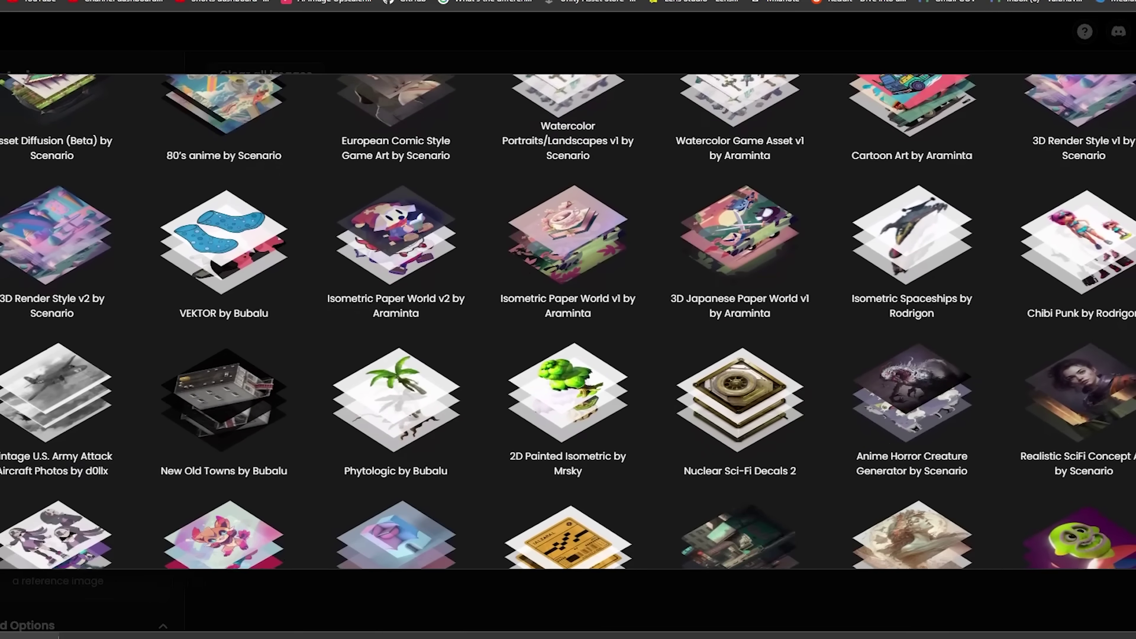
scroll(569, 321, "down", 1)
scroll(569, 321, "down", 1)
scroll(568, 321, "down", 1)
scroll(567, 321, "down", 1)
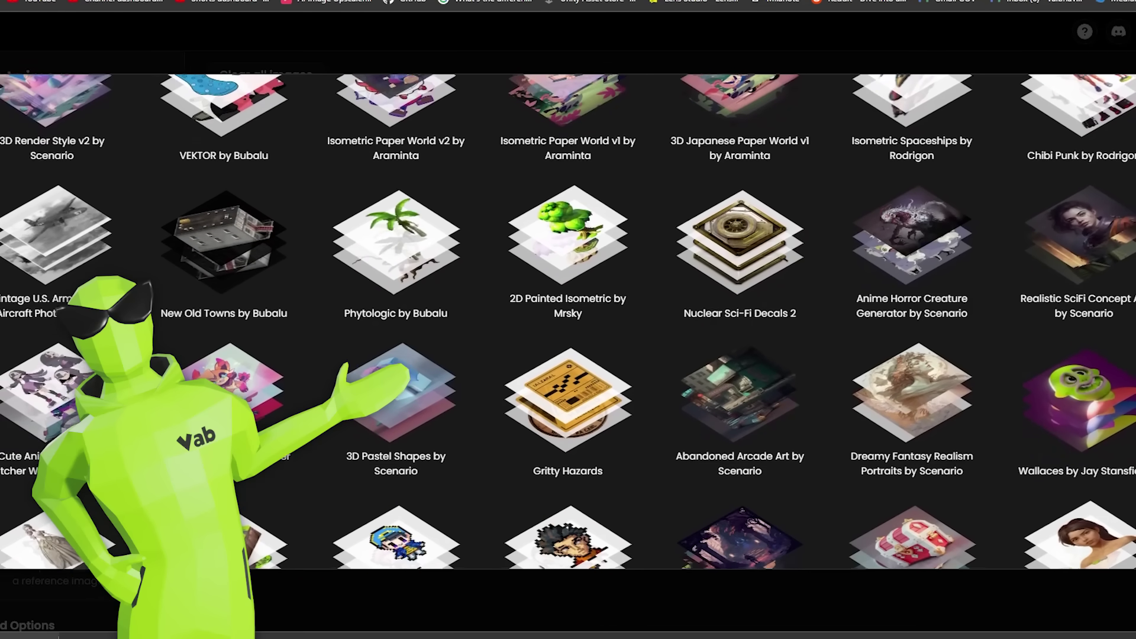
scroll(567, 322, "down", 1)
scroll(568, 322, "down", 1)
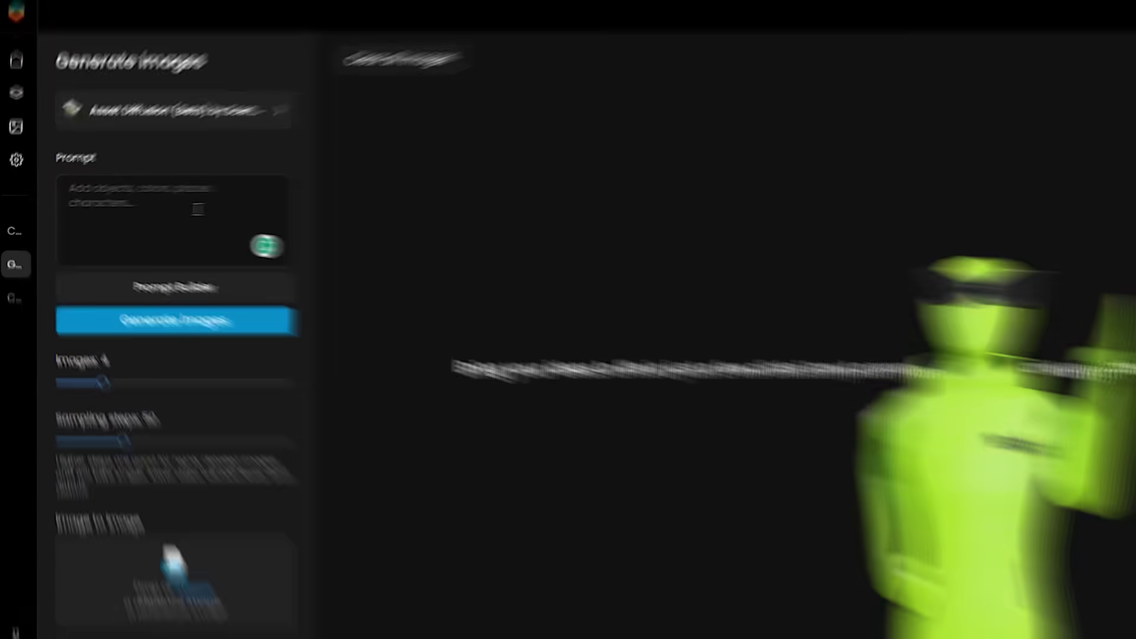
- Tag the prompt 'stone assets', raise the image count and sampling steps to 100
type("stone assets")
key("Return")
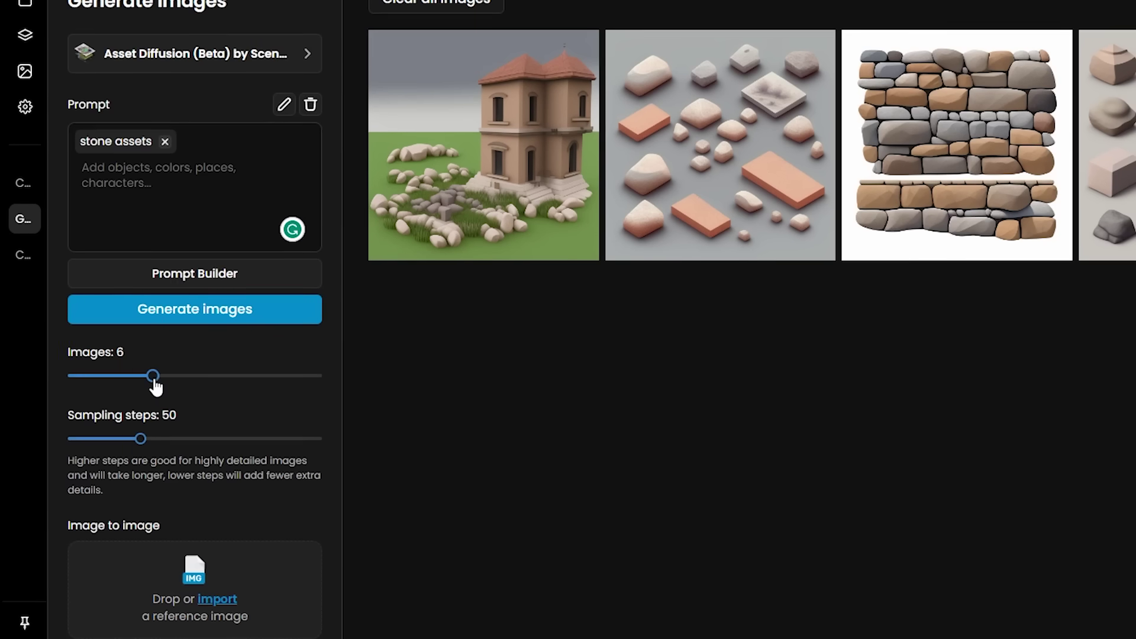
left_click_drag(152, 378, 276, 378)
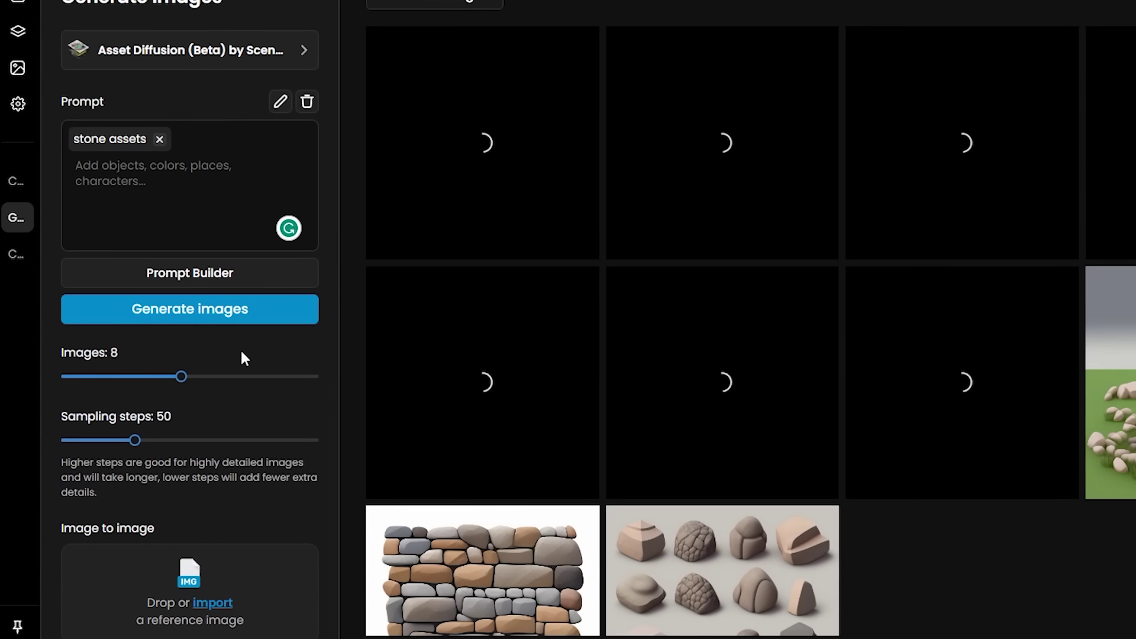
left_click_drag(133, 440, 144, 441)
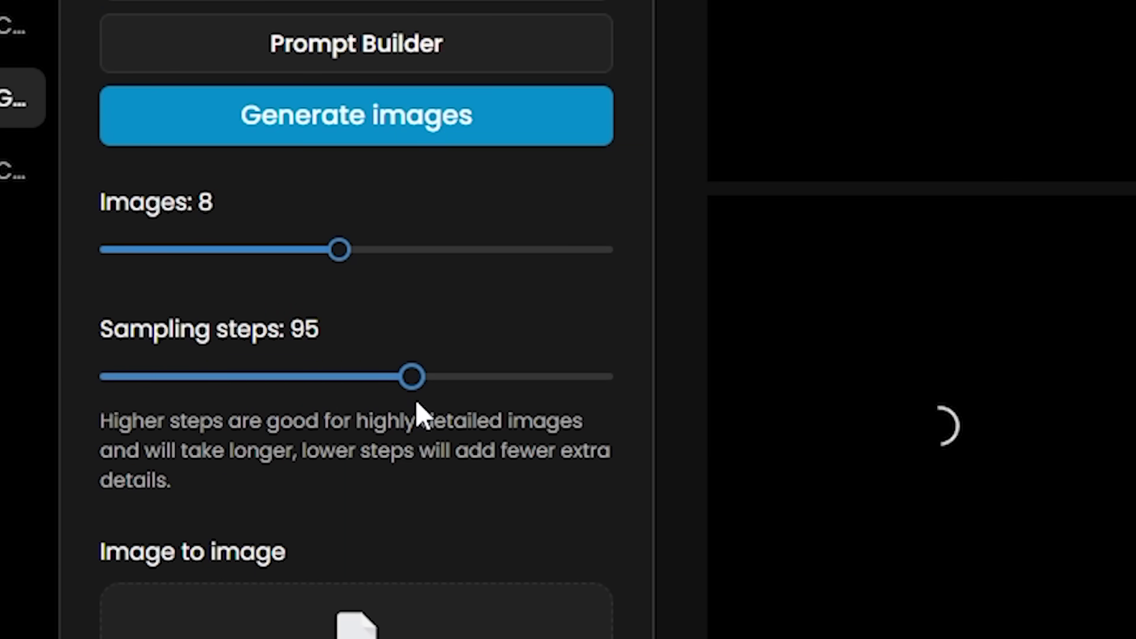
left_click_drag(415, 399, 229, 368)
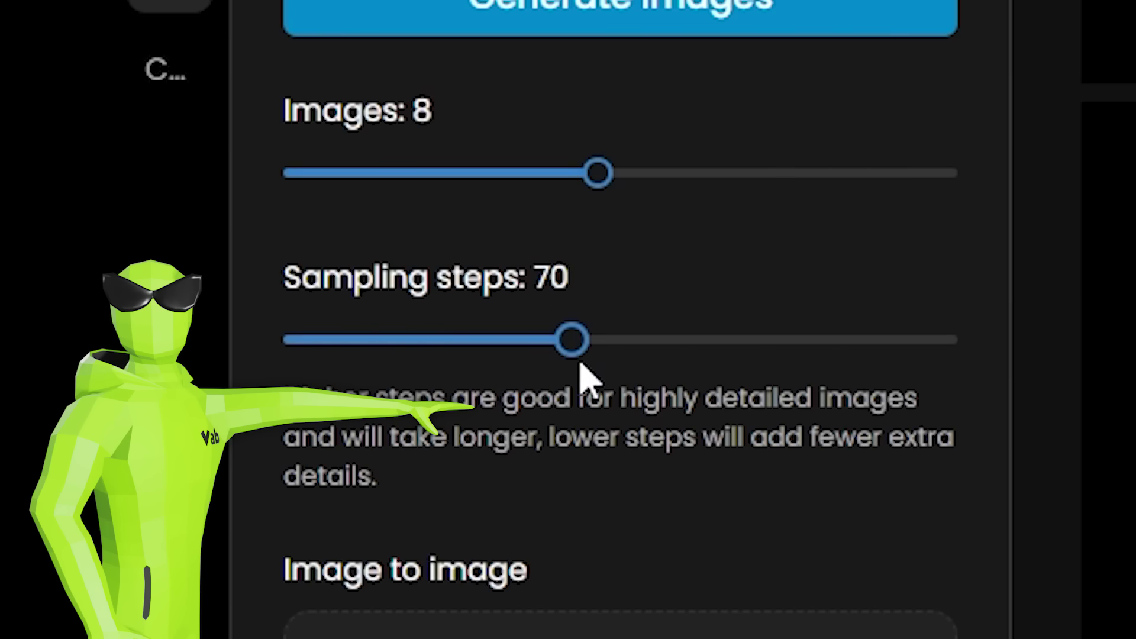
left_click_drag(584, 379, 716, 379)
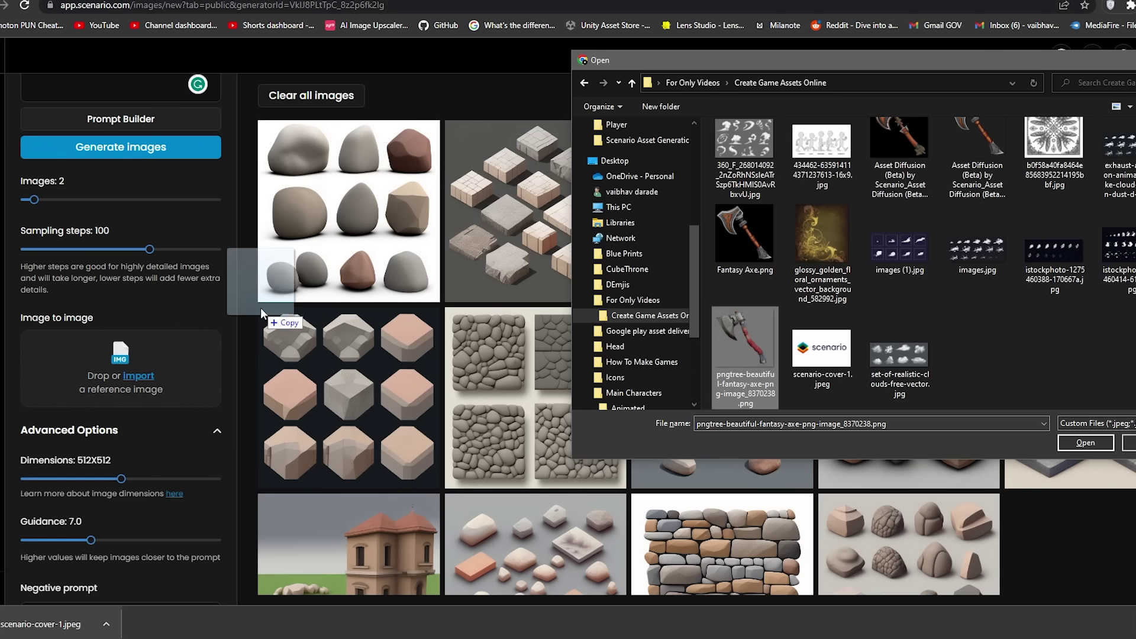
- Load the axe picture as the image-to-image reference, then select the placed potion sprite
left_click_drag(133, 372, 130, 373)
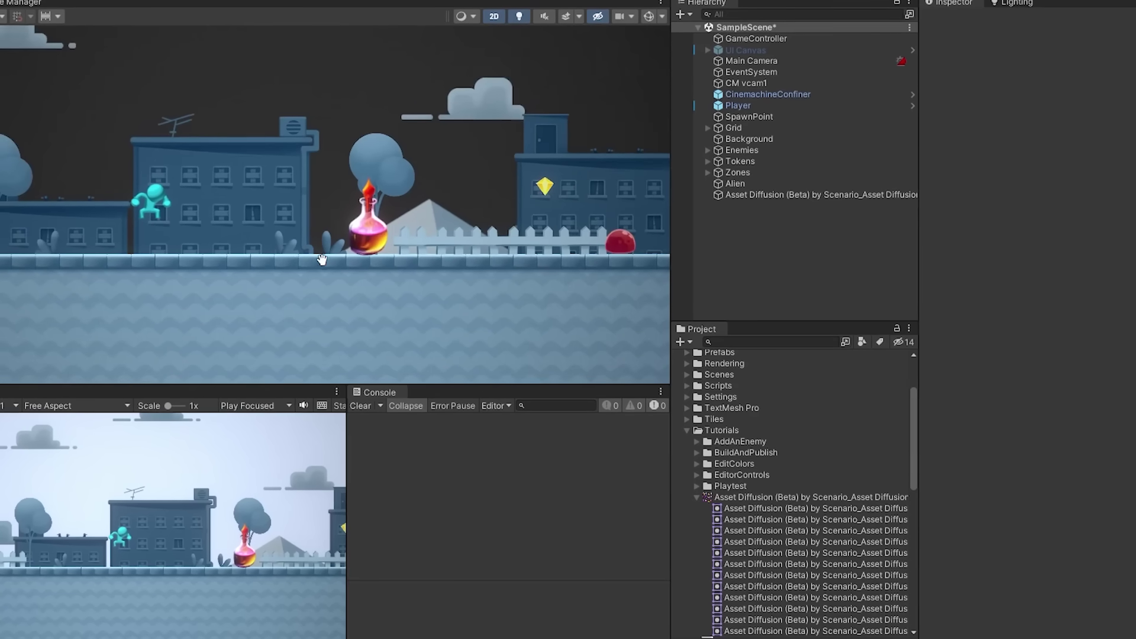
left_click(373, 231)
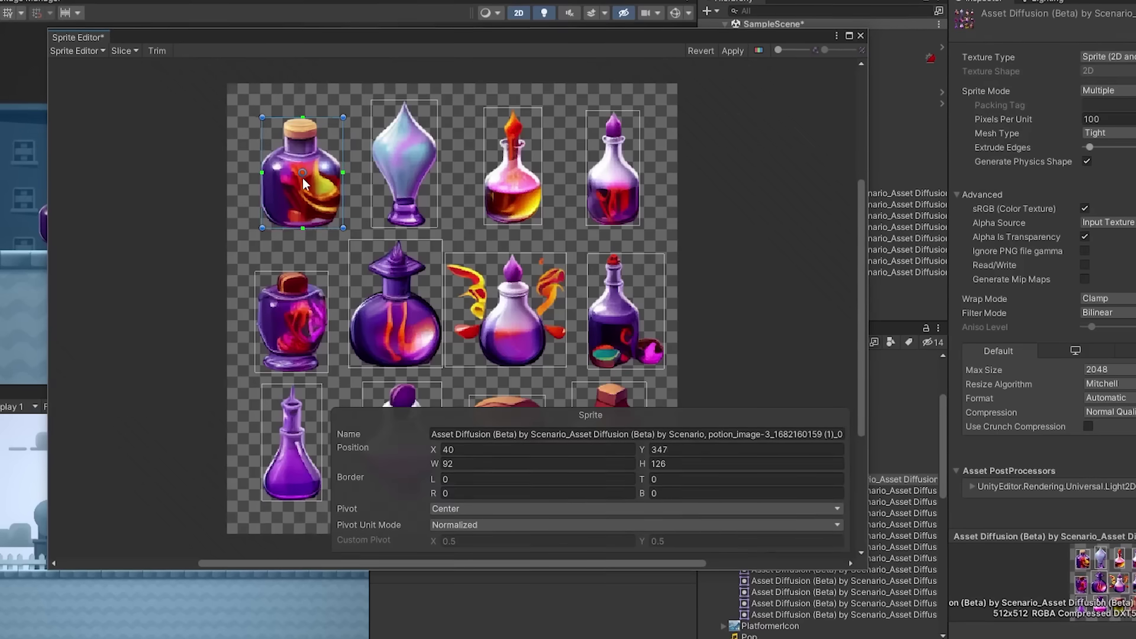
- Close the Sprite Editor for the sliced potion sheet
left_click(862, 33)
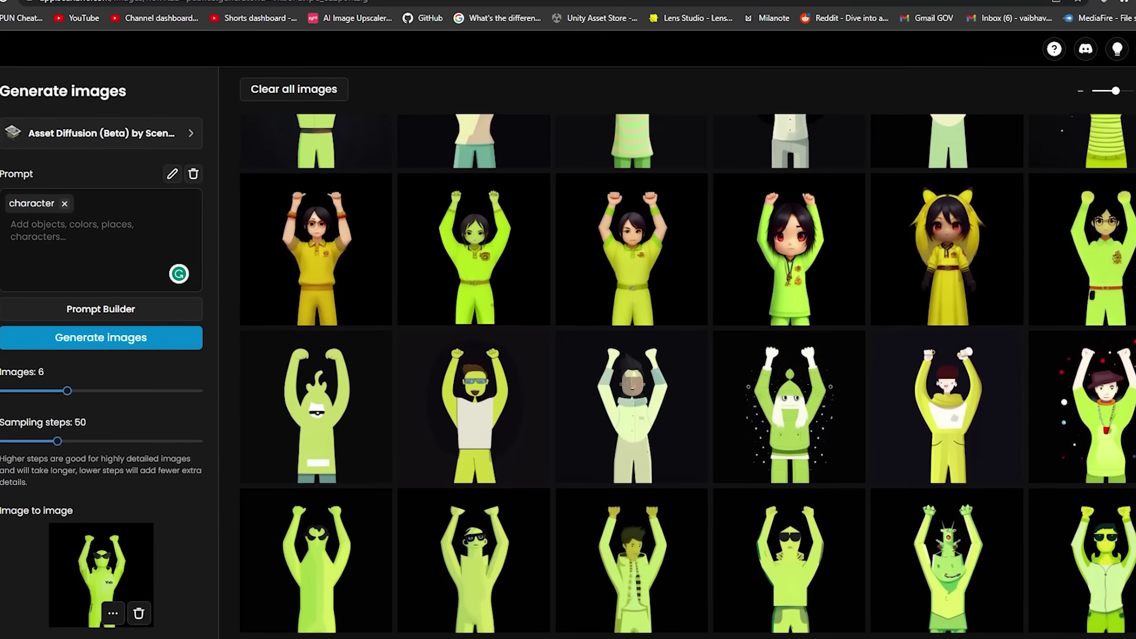
- Replace the prompt's 'character' tag with an 'Indian village' tag
scroll(686, 355, "down", 2)
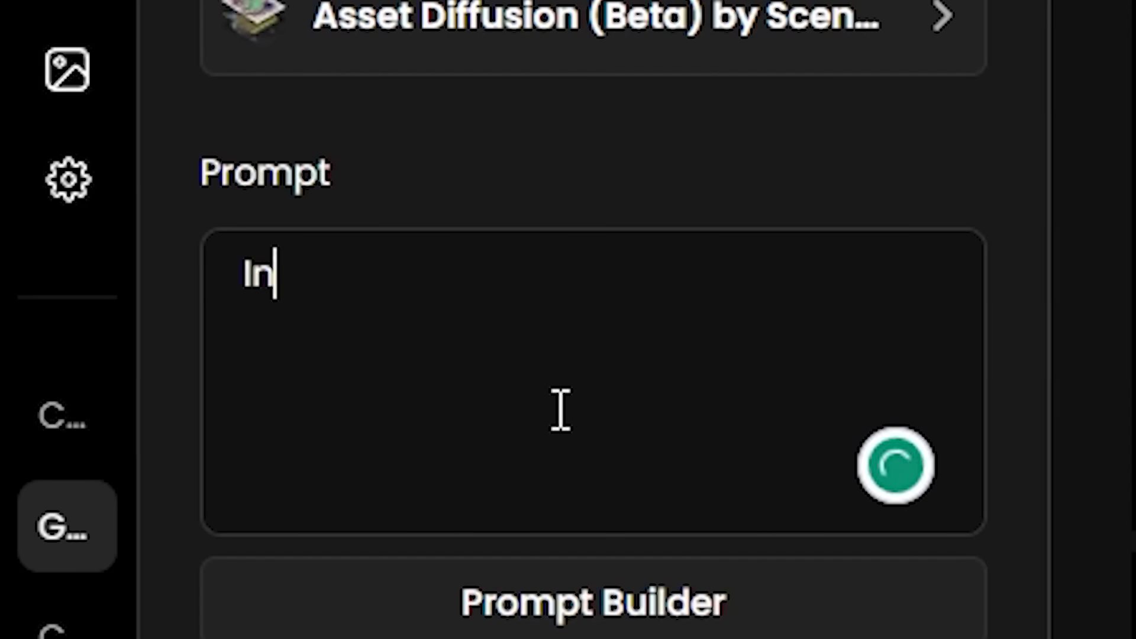
type("lage")
key("Return")
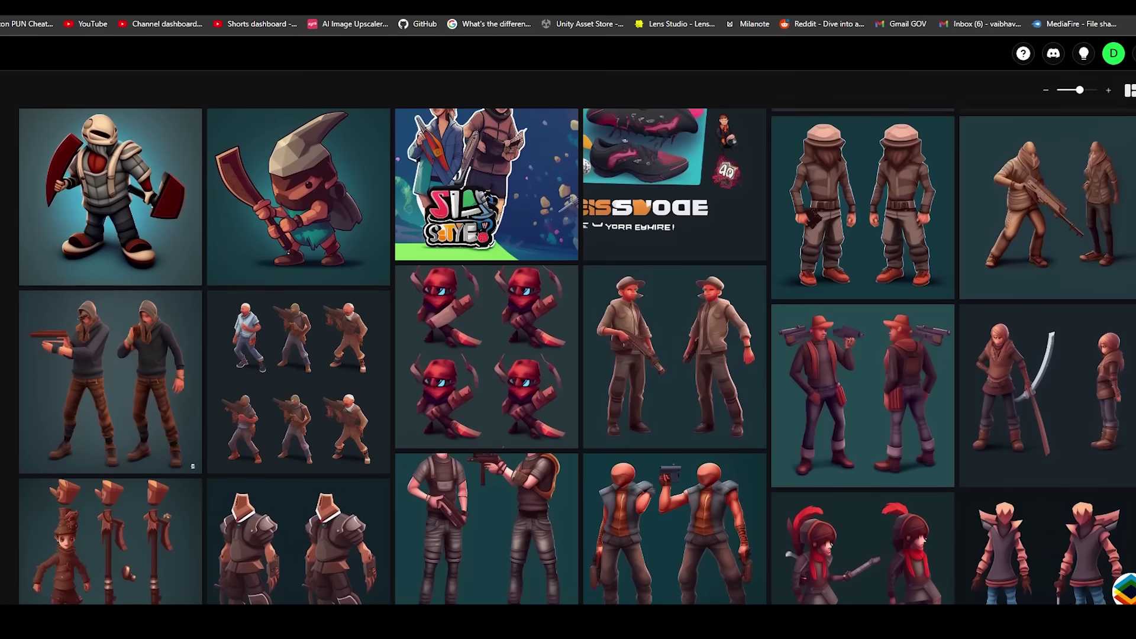
- Scroll through the generated Indian village images and the generator list
scroll(567, 355, "down", 2)
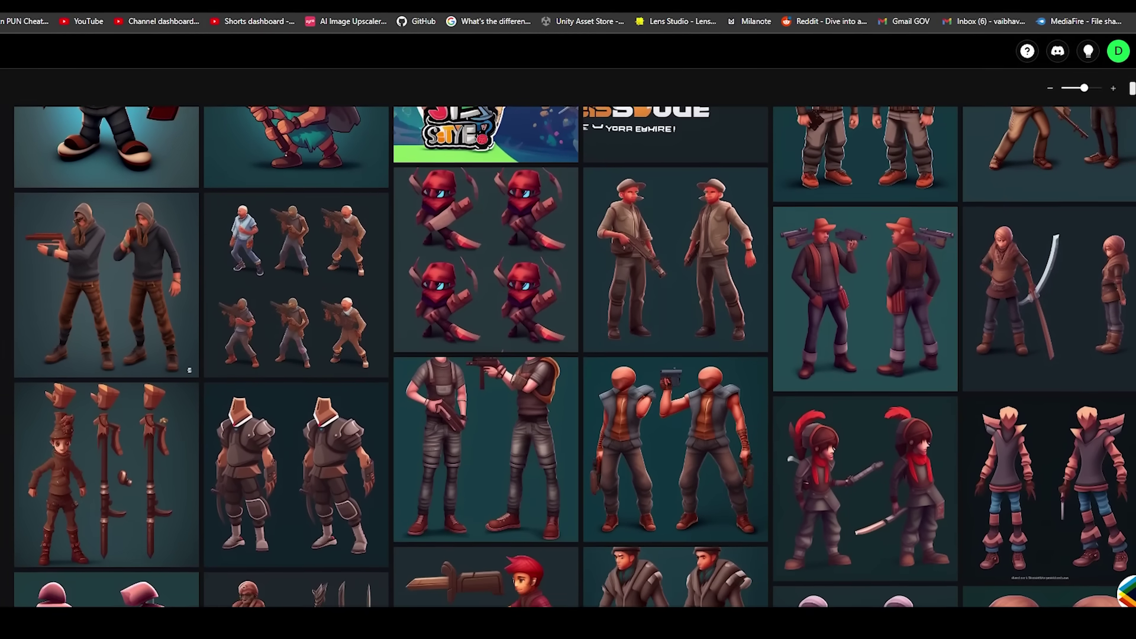
scroll(569, 355, "down", 2)
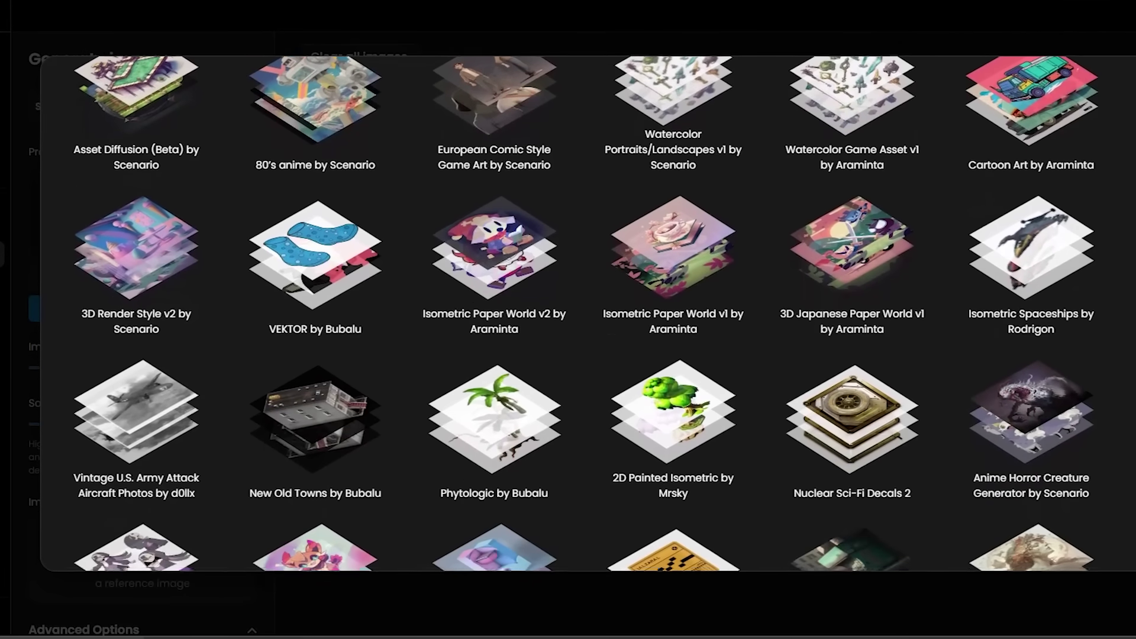
scroll(568, 314, "down", 3)
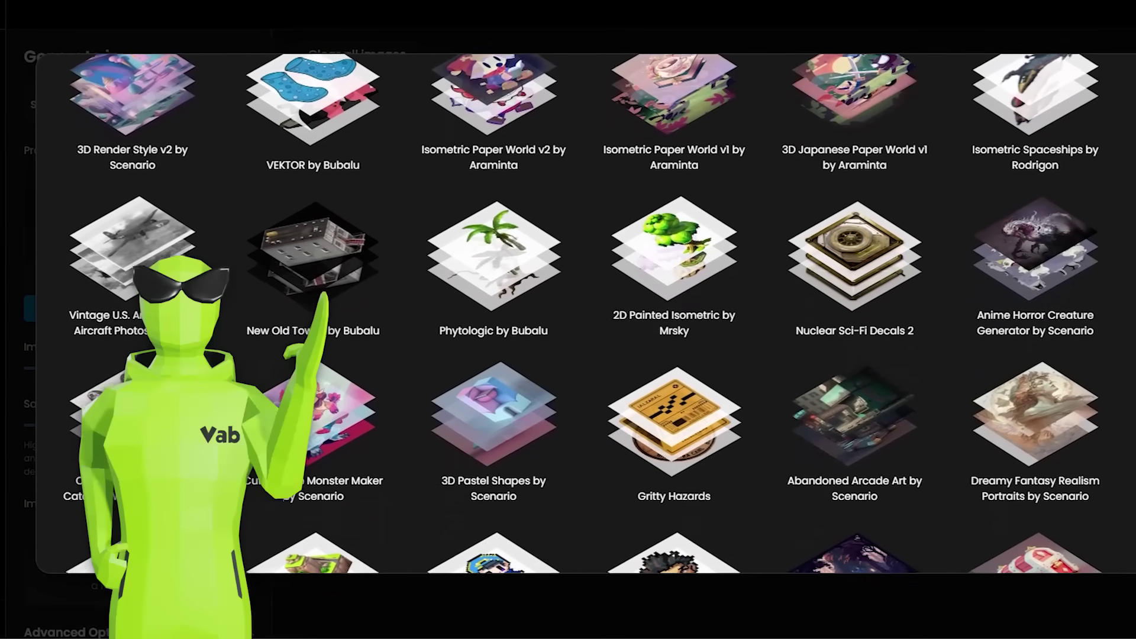
scroll(569, 313, "down", 3)
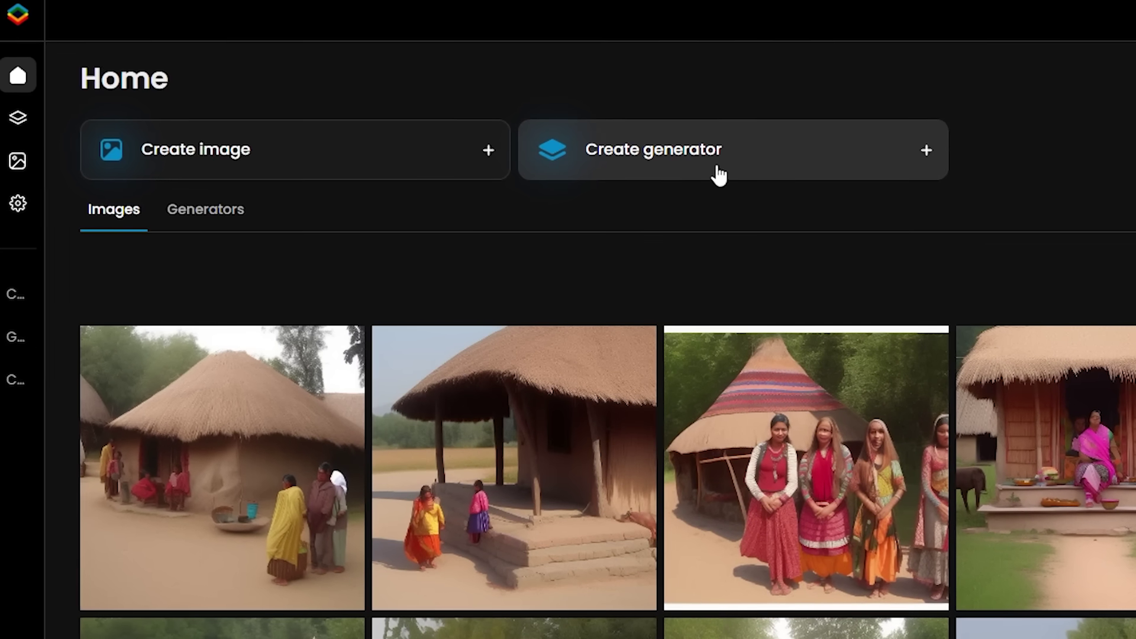
- Create a custom generator with Avatars/People class and Men training images, and start training
left_click(725, 172)
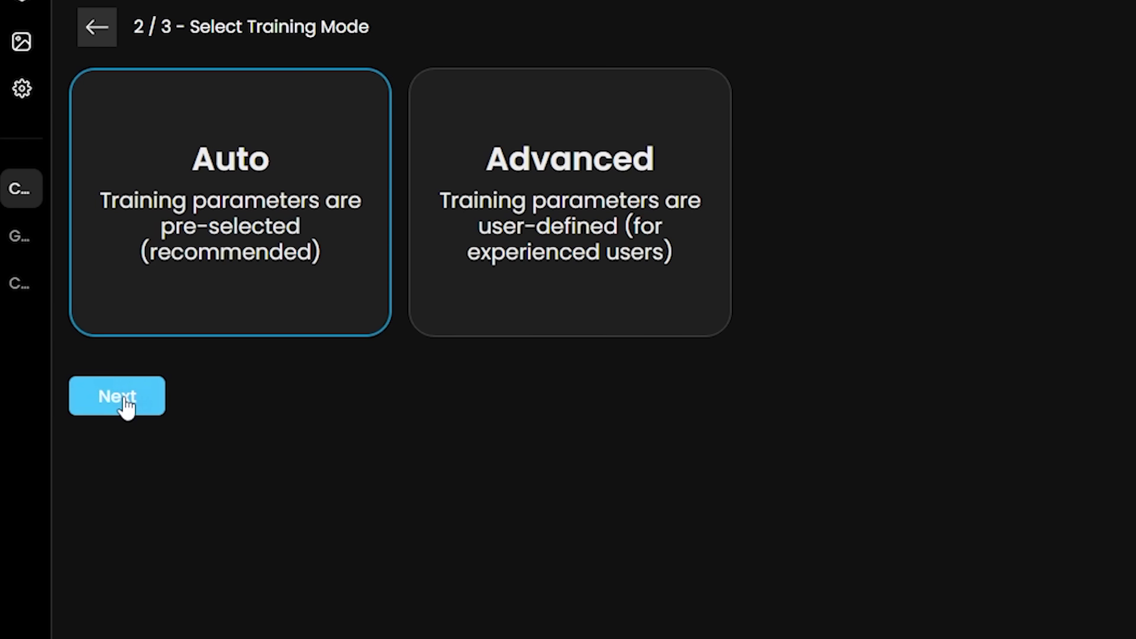
left_click(126, 407)
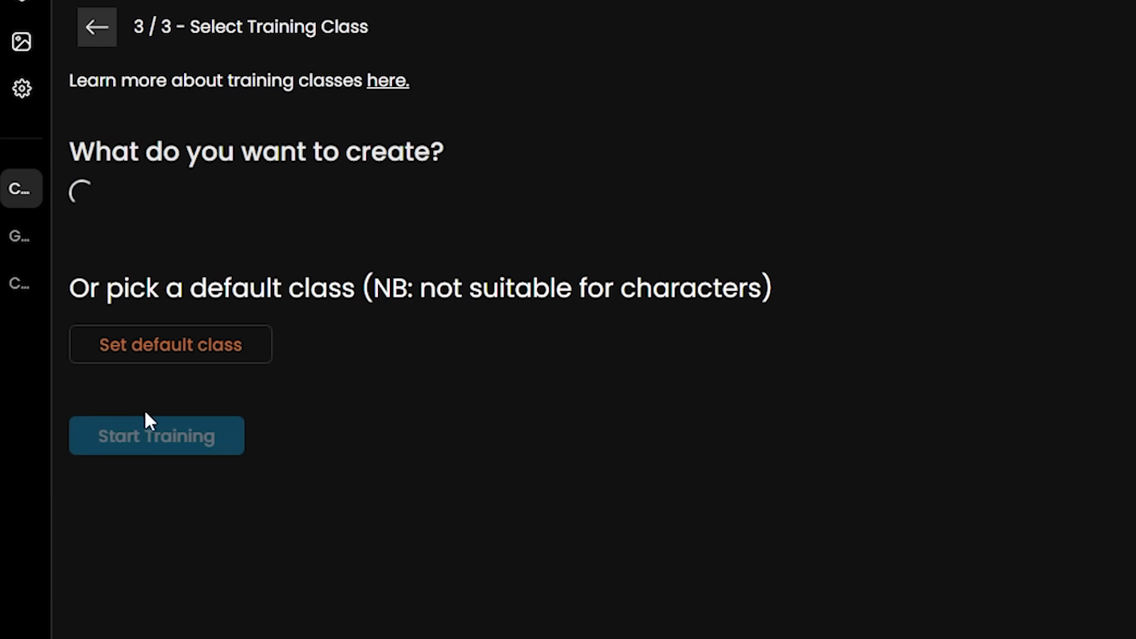
left_click(261, 220)
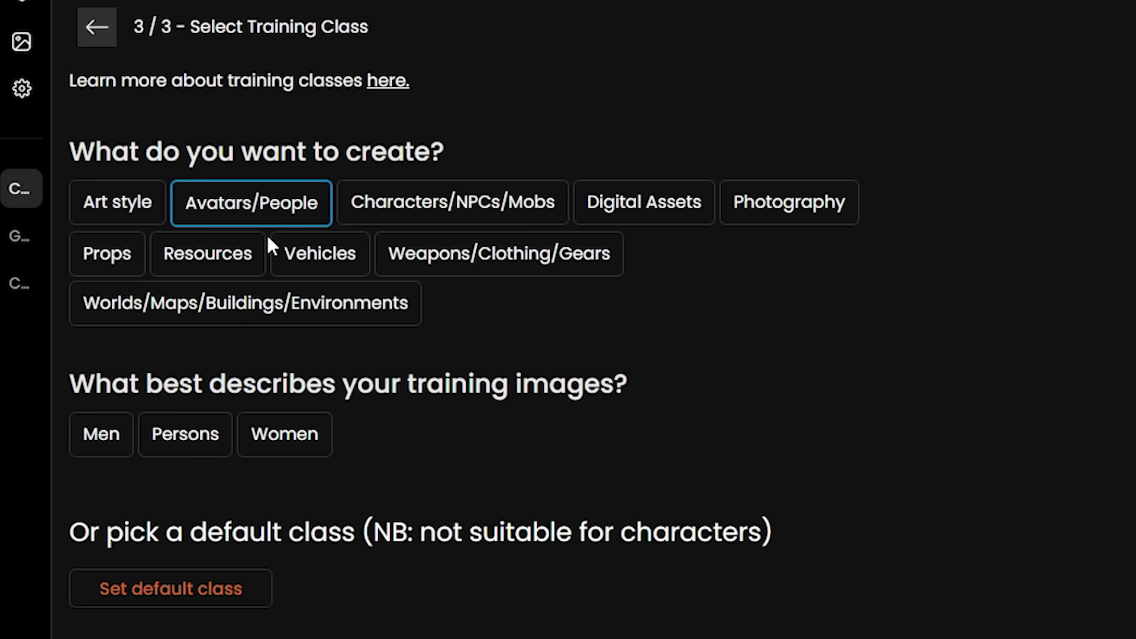
left_click(83, 453)
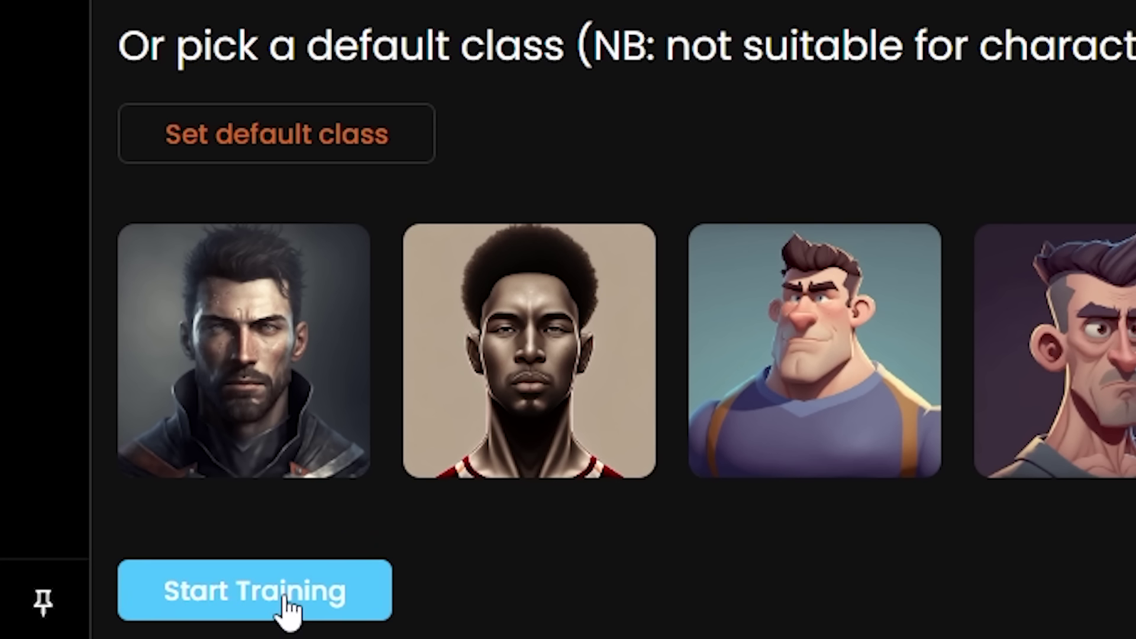
left_click(284, 599)
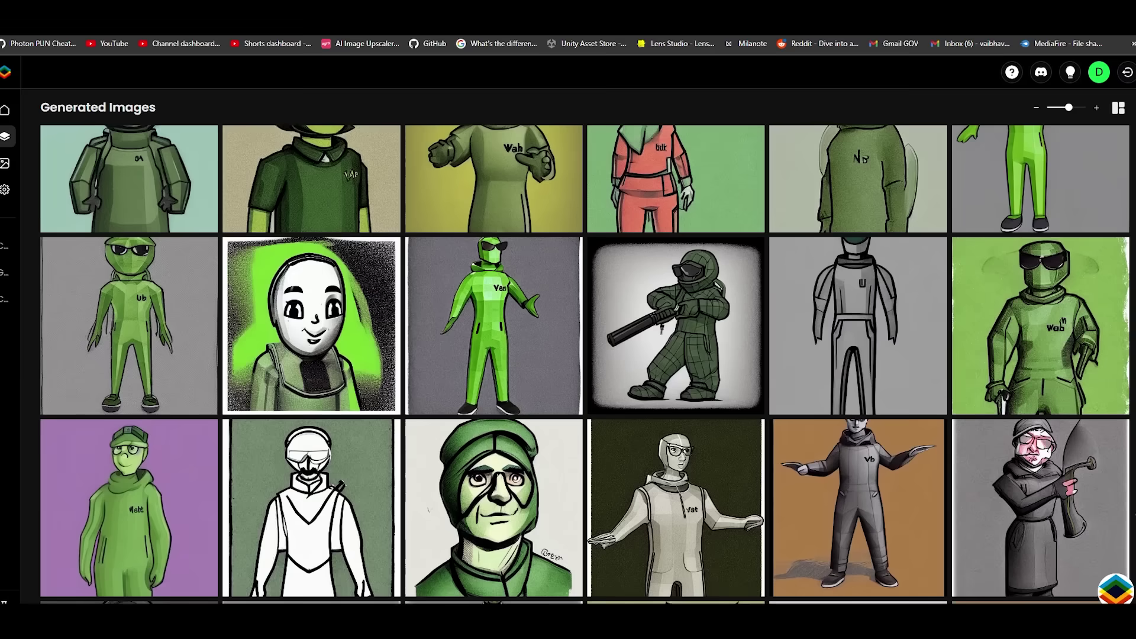
- Scroll up the gallery to view the custom generator's green hooded characters
scroll(568, 363, "up", 5)
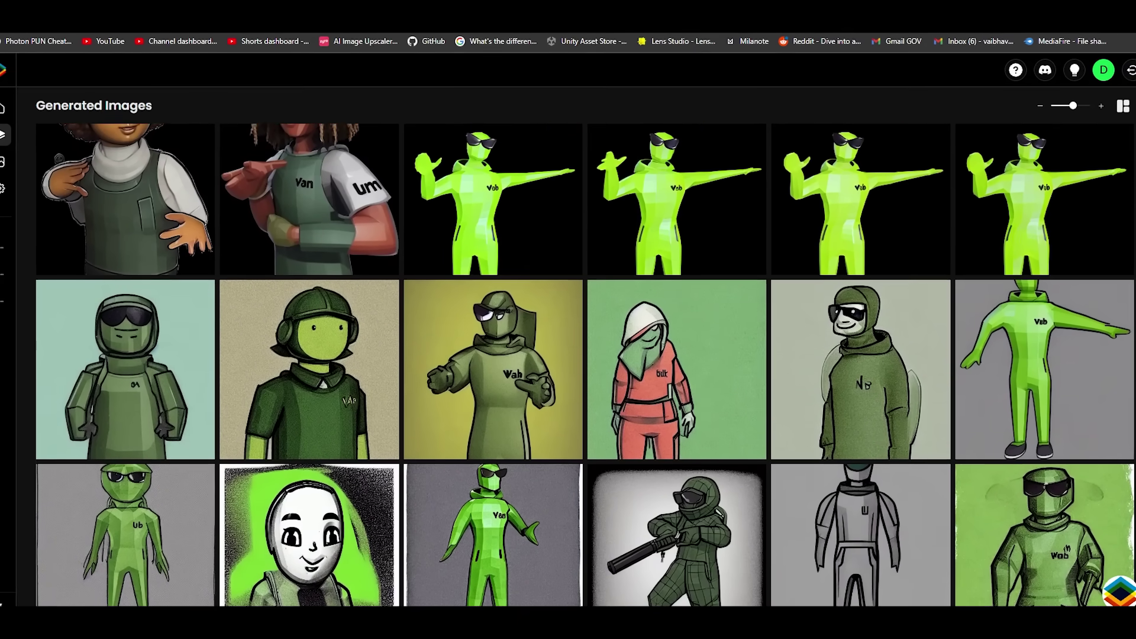